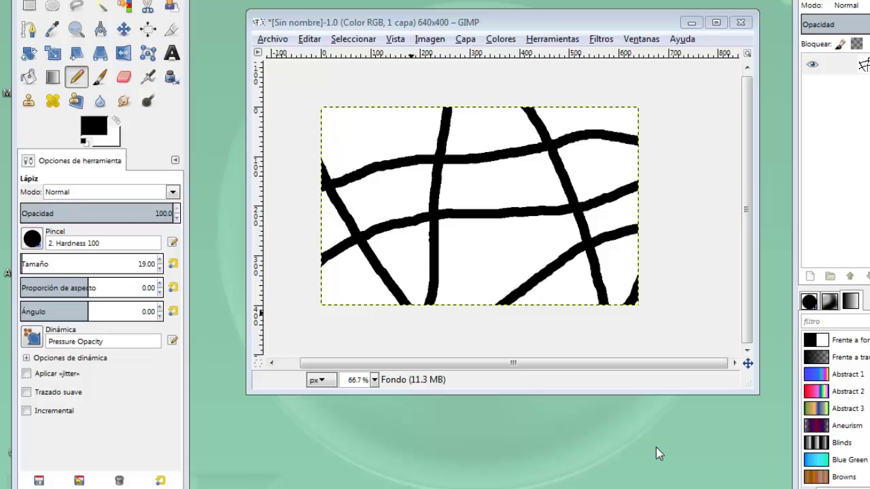
Step: Set the foreground colour to bright red f90e0e
click(96, 130)
click(108, 125)
drag(111, 131, 127, 87)
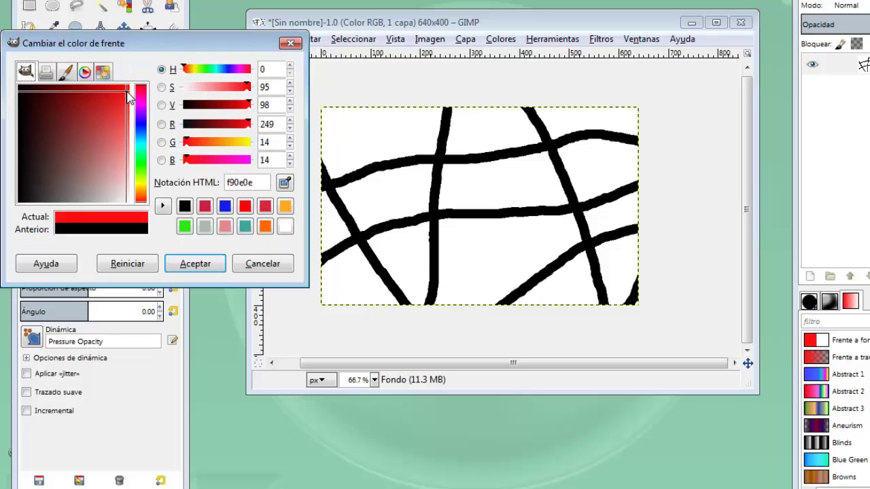
click(197, 263)
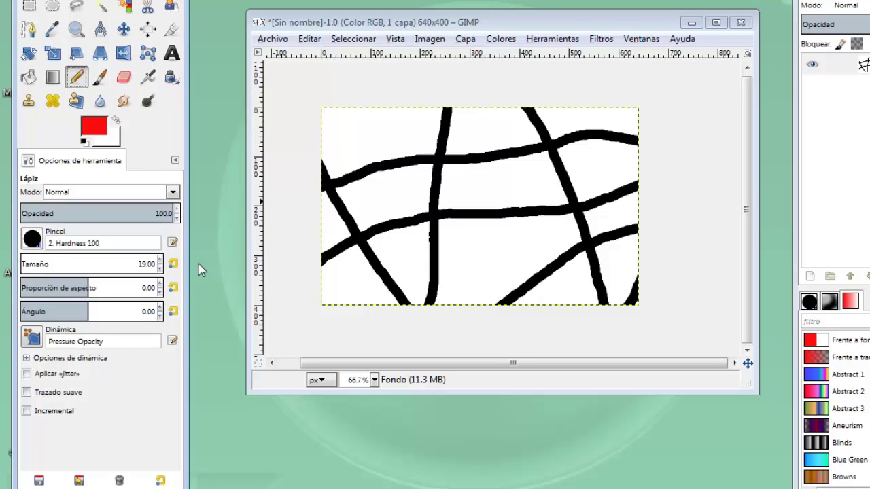
Step: Bucket-fill the top-left, central and lower-right cells with the Nops pattern
click(29, 77)
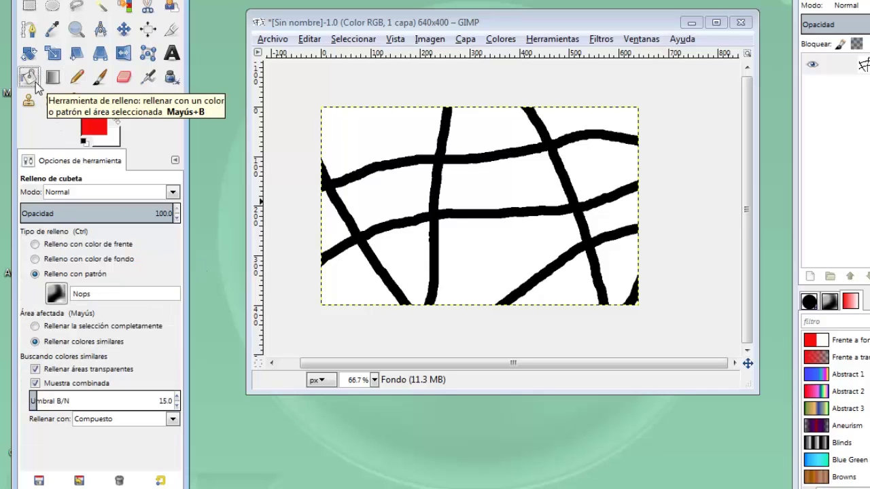
click(365, 146)
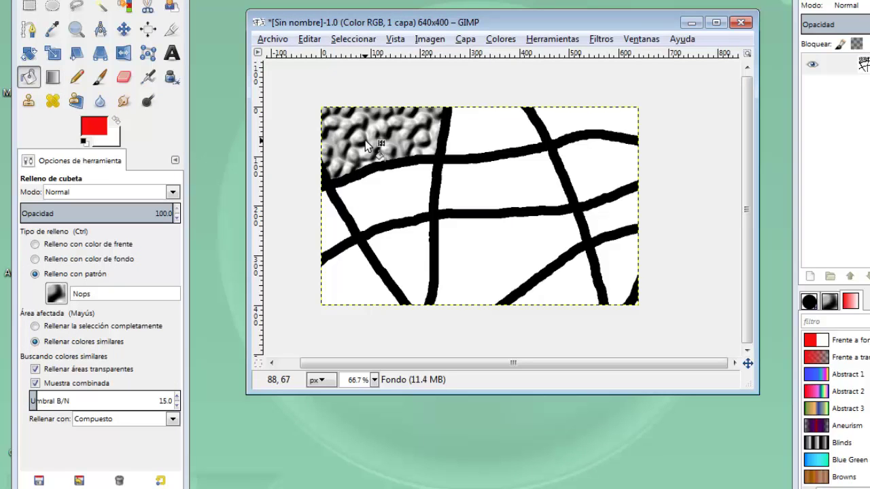
click(480, 187)
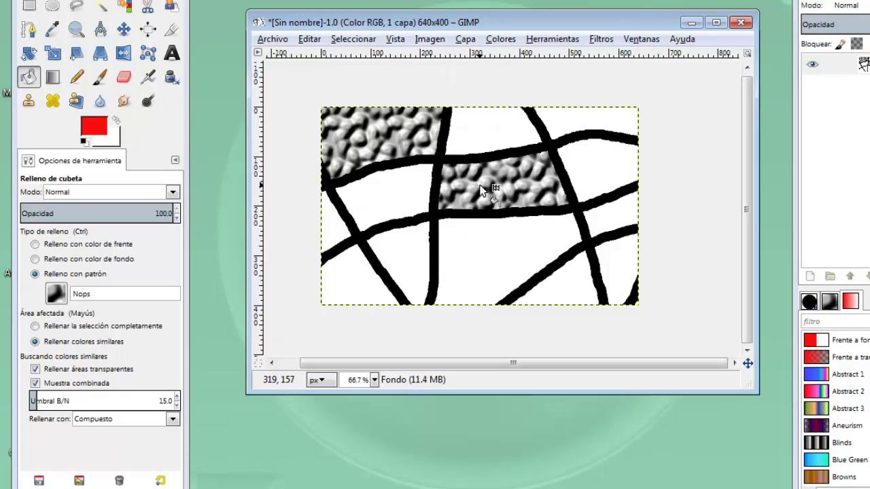
click(558, 288)
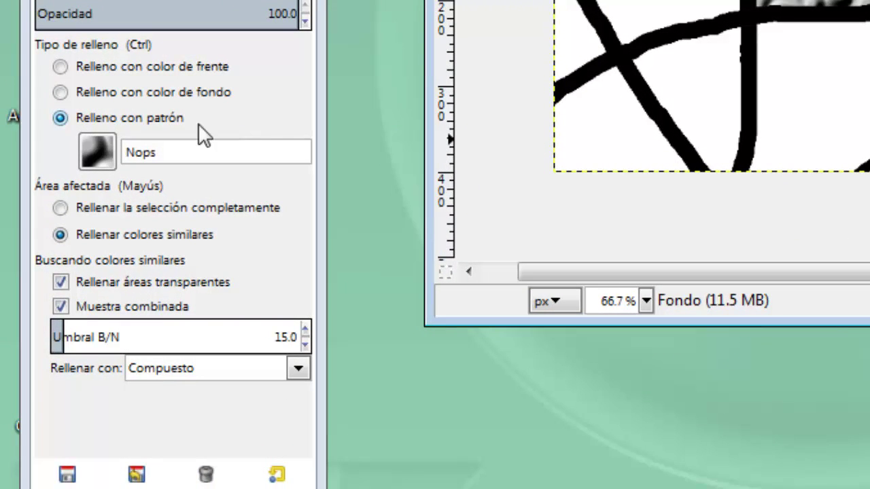
Step: Switch bucket fill to foreground colour and fill six white cells solid red
click(60, 93)
click(60, 67)
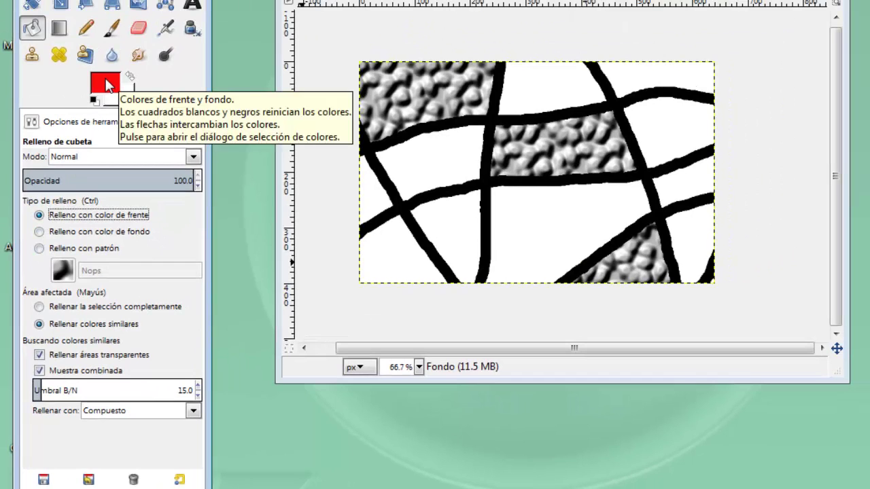
click(448, 226)
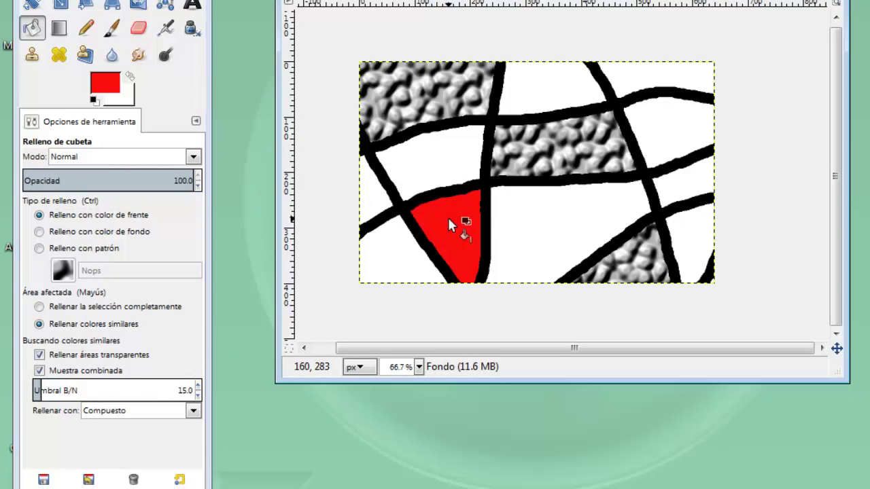
click(566, 85)
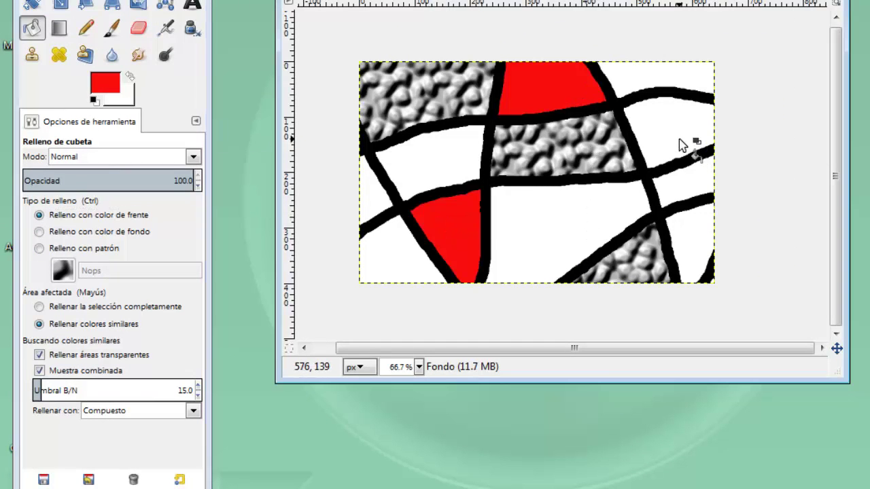
click(680, 144)
click(700, 241)
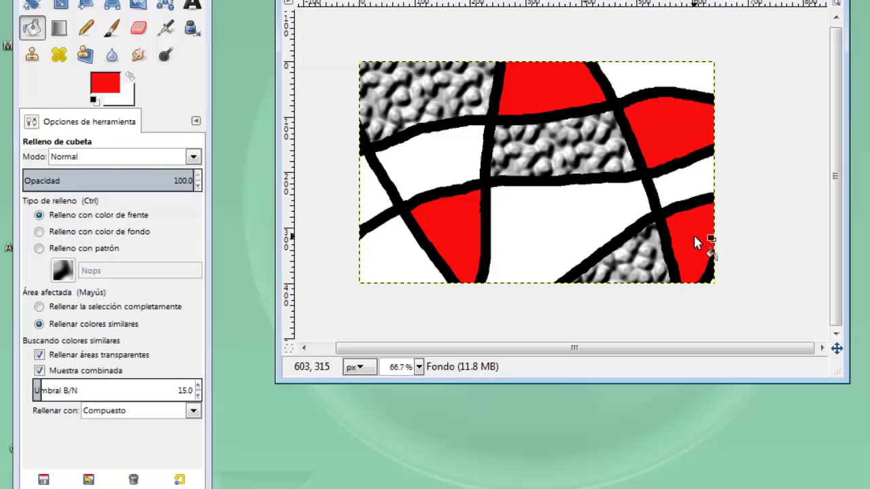
click(430, 167)
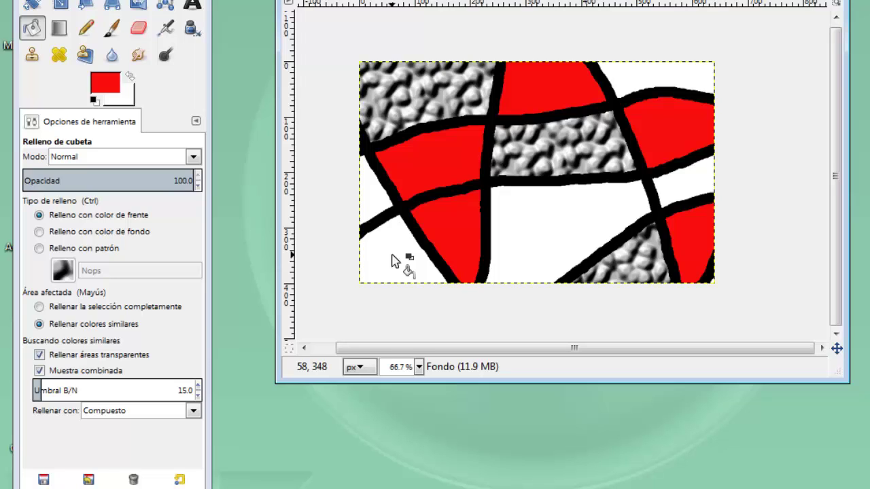
click(392, 262)
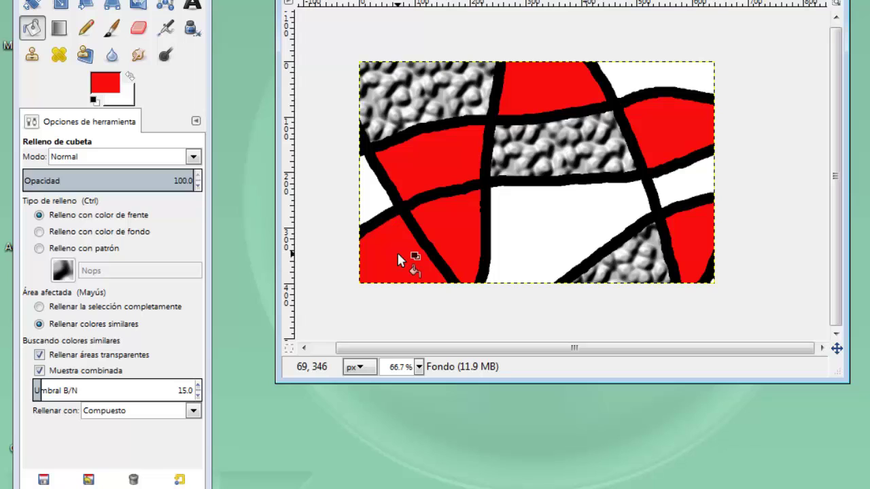
Step: Set bucket fill to 'Rellenar la selección completamente', then undo a trial full-canvas red fill
click(40, 307)
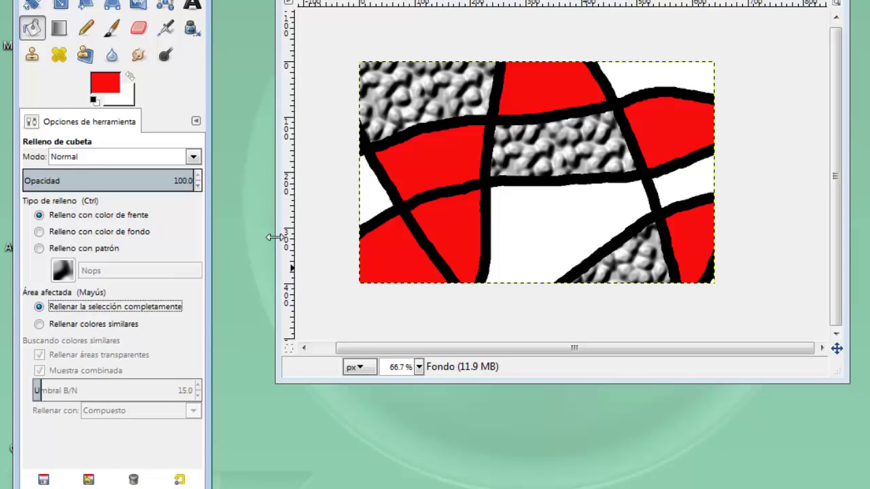
click(534, 190)
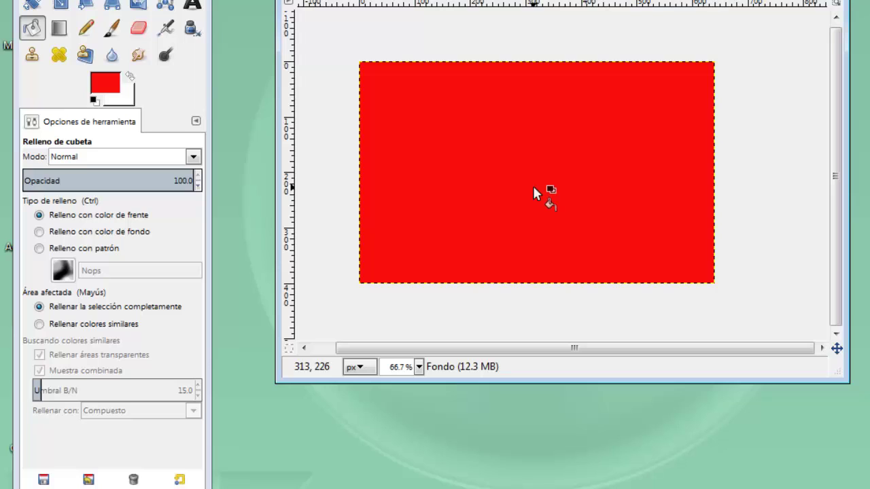
key(ctrl+z)
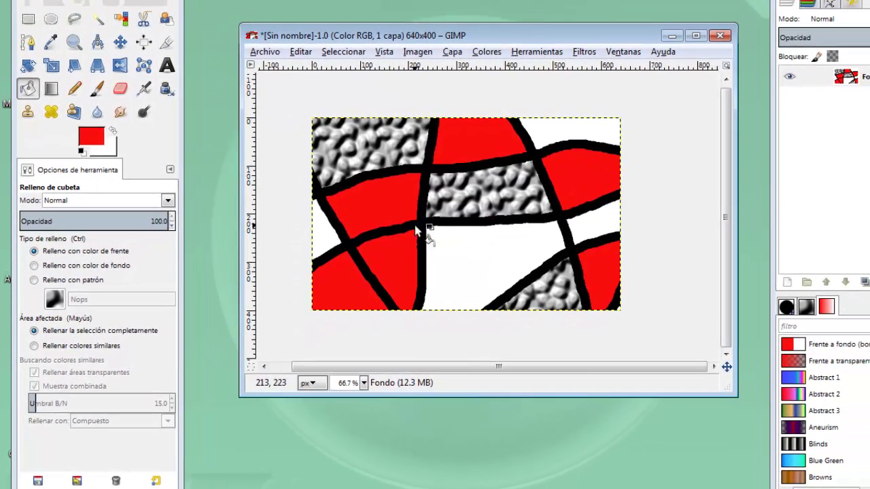
Step: Select a rectangle across the middle of the image and bucket-fill it solid red
click(27, 21)
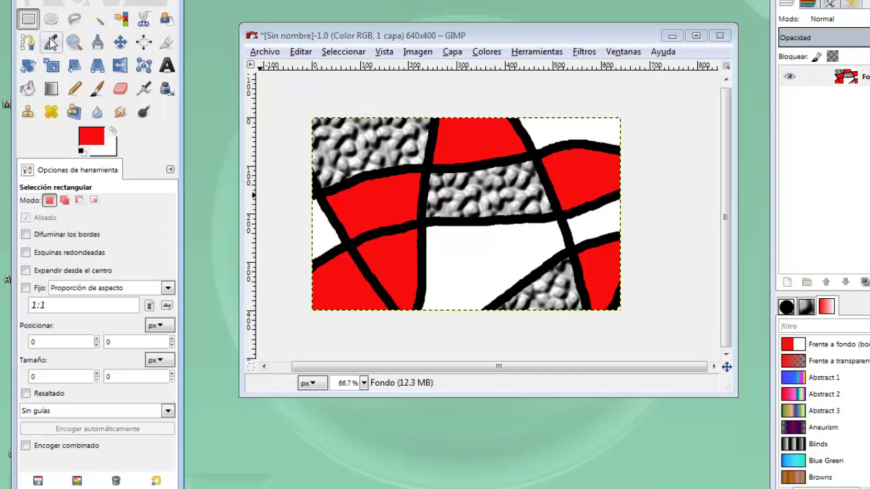
drag(374, 160, 537, 257)
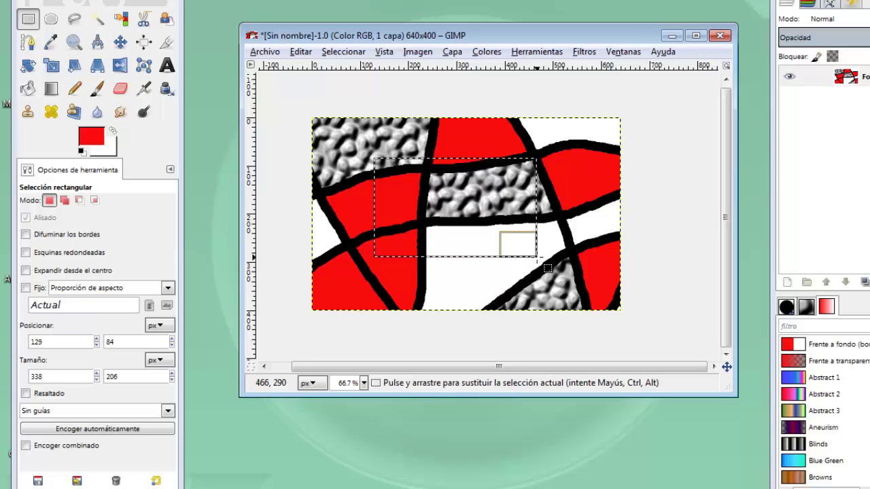
click(28, 89)
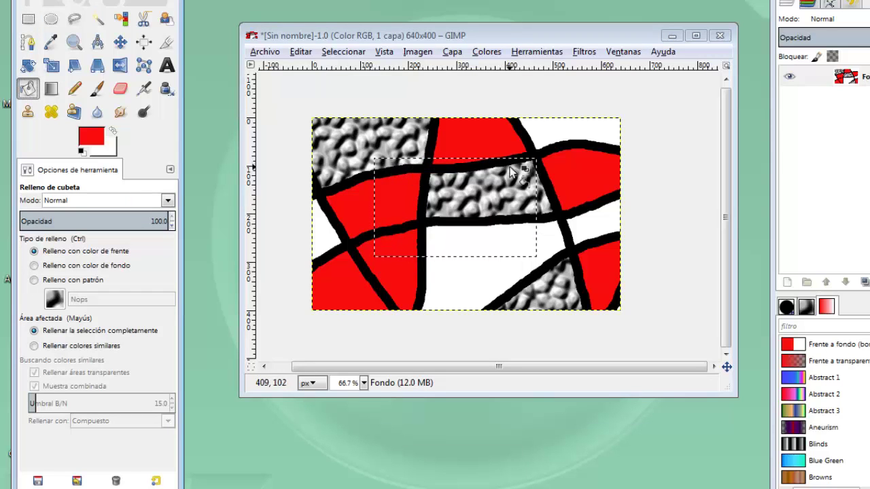
click(462, 233)
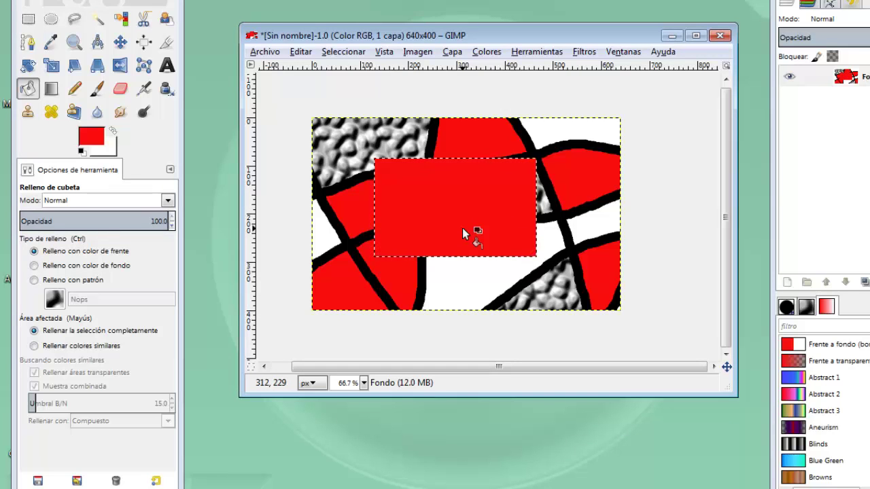
click(119, 112)
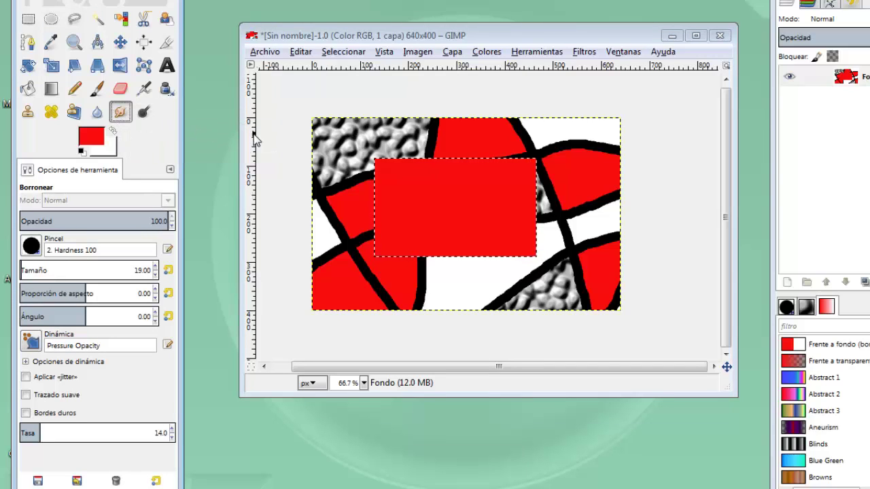
Step: Deselect everything and smudge the black lines and grey texture along the top edge
click(326, 53)
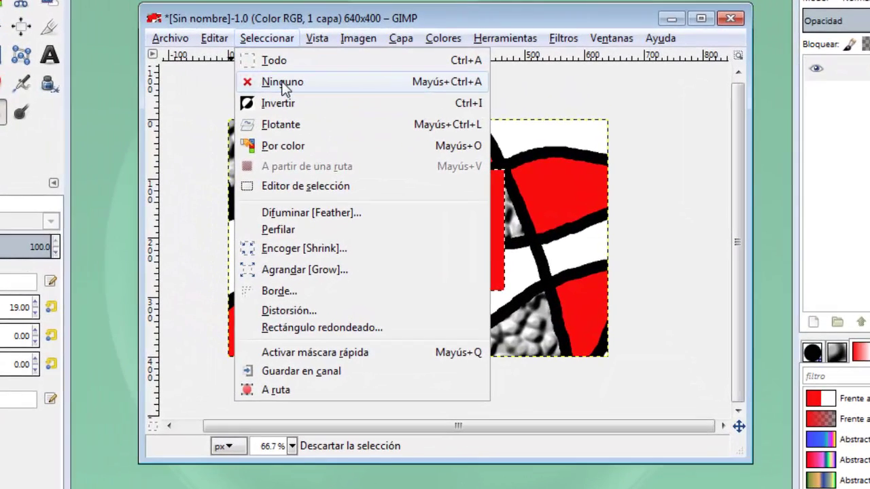
click(309, 83)
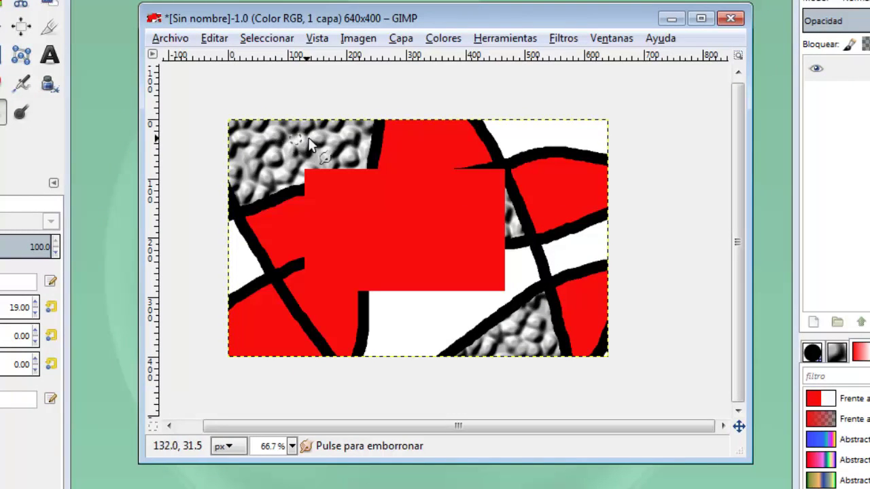
mouse_move(256, 138)
mouse_down()
mouse_move(532, 150)
mouse_move(259, 152)
mouse_move(554, 143)
mouse_move(241, 149)
mouse_move(492, 145)
mouse_move(285, 153)
mouse_up()
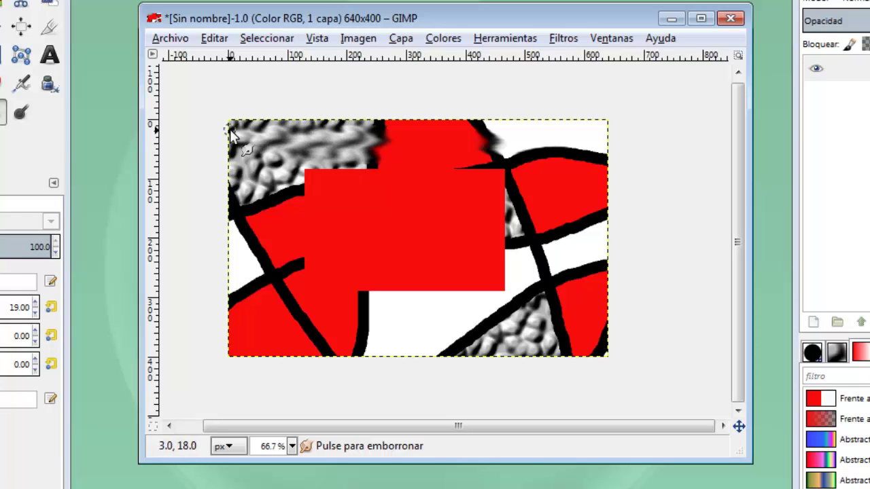
drag(229, 129, 380, 138)
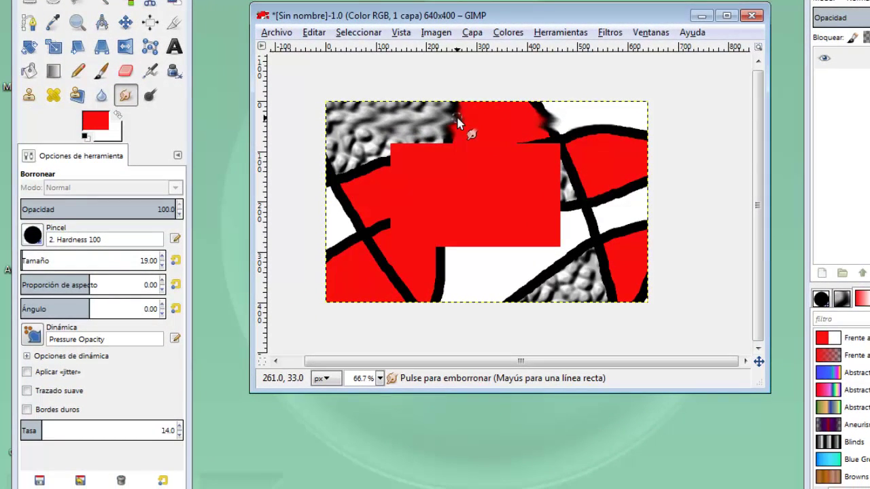
drag(456, 115, 454, 139)
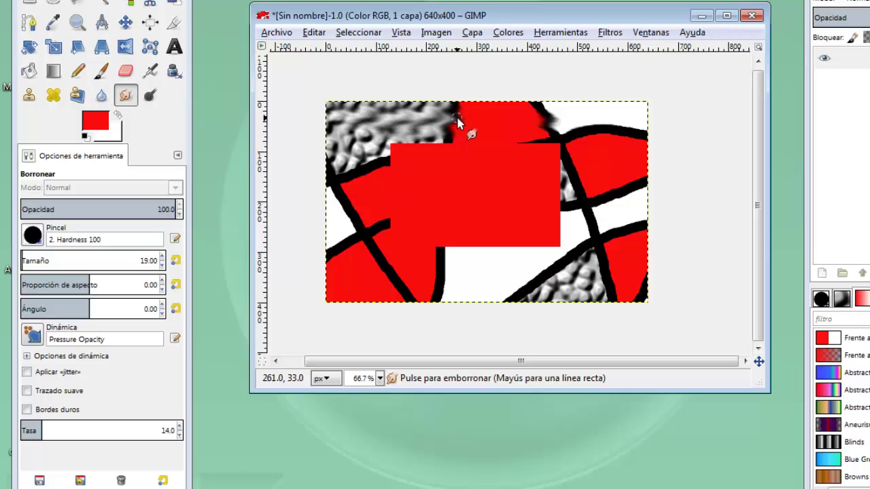
Step: Set the smudge rate to 65 and smear long streaks across the top and lower right
click(180, 428)
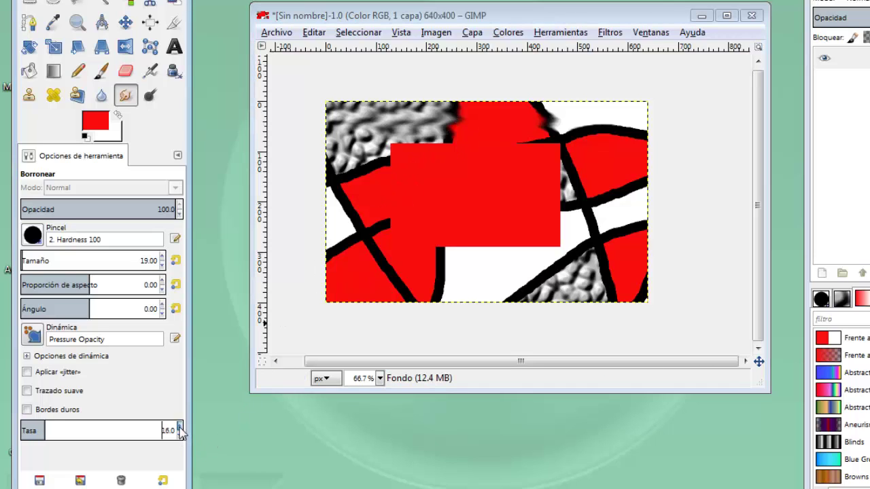
drag(180, 430, 180, 430)
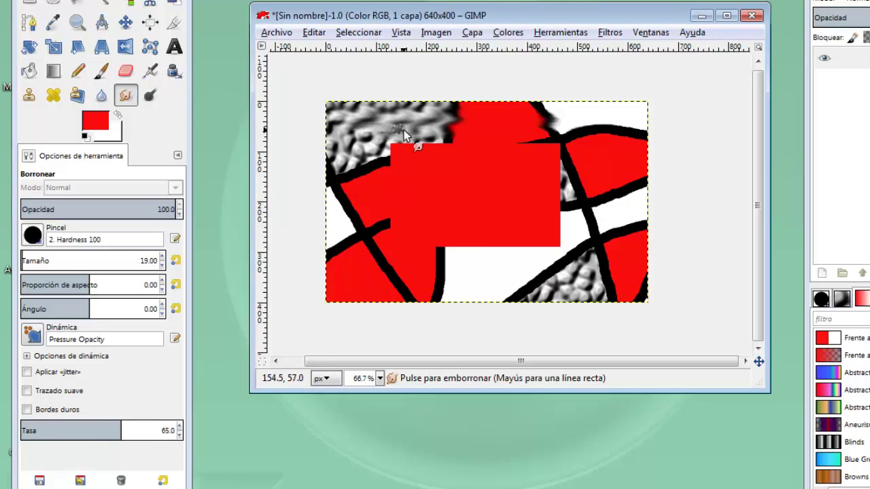
mouse_move(404, 130)
mouse_down()
mouse_move(440, 126)
mouse_move(339, 117)
mouse_move(637, 116)
mouse_move(404, 128)
mouse_move(442, 139)
mouse_move(629, 133)
mouse_move(337, 120)
mouse_move(580, 116)
mouse_move(385, 110)
mouse_move(571, 111)
mouse_move(377, 122)
mouse_move(552, 142)
mouse_move(397, 128)
mouse_up()
mouse_move(527, 262)
mouse_down()
mouse_move(632, 300)
mouse_move(525, 282)
mouse_move(536, 270)
mouse_up()
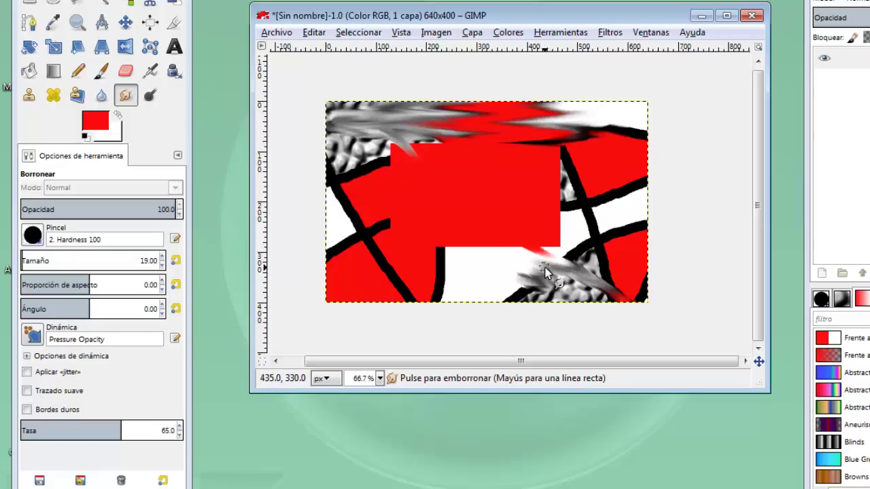